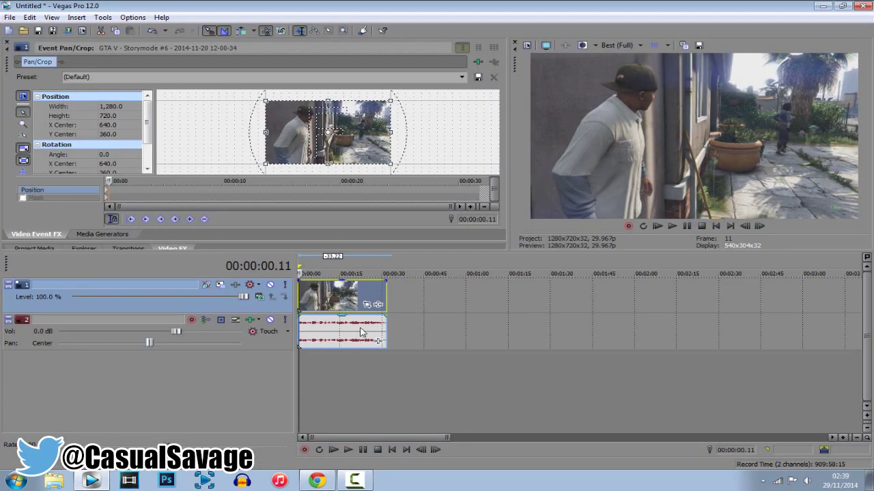
- Return to the clip start and enlarge the Video FX dock to show plug-ins and presets
left_click(333, 298)
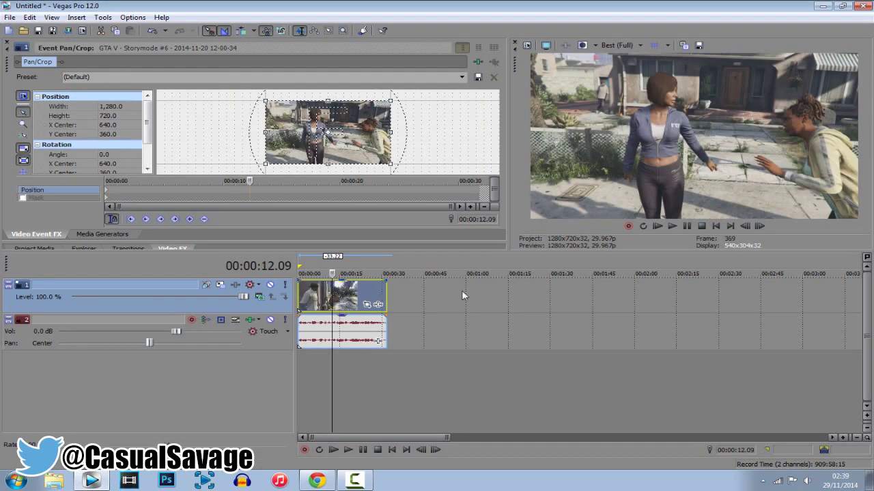
key("ctrl+Home")
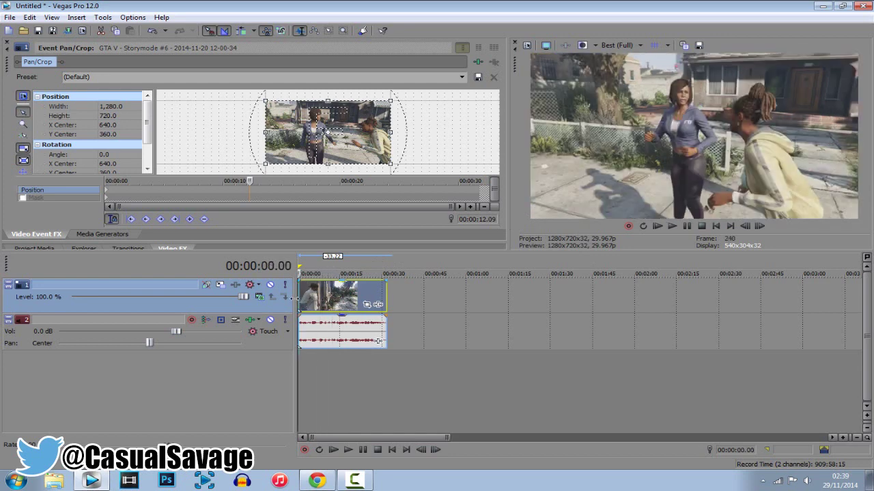
left_click_drag(179, 241, 188, 37)
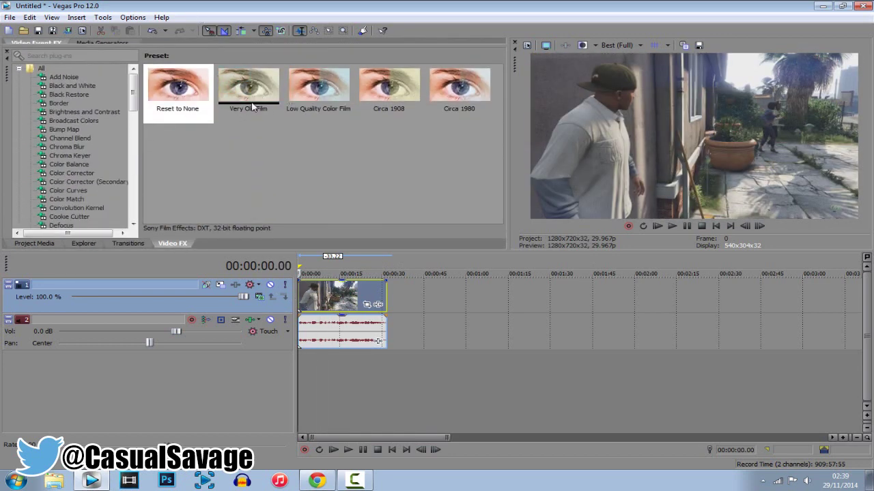
- Select Film Effects, then restore the Default Layout window arrangement
left_click_drag(135, 89, 139, 117)
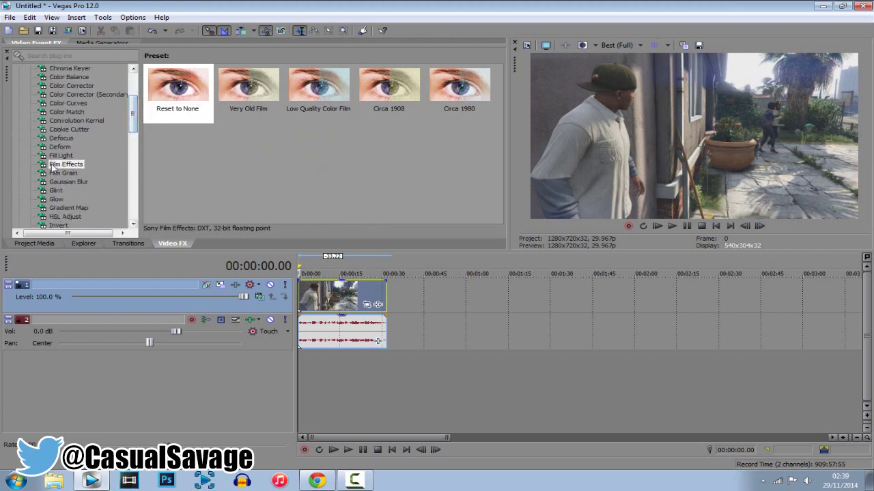
left_click(65, 164)
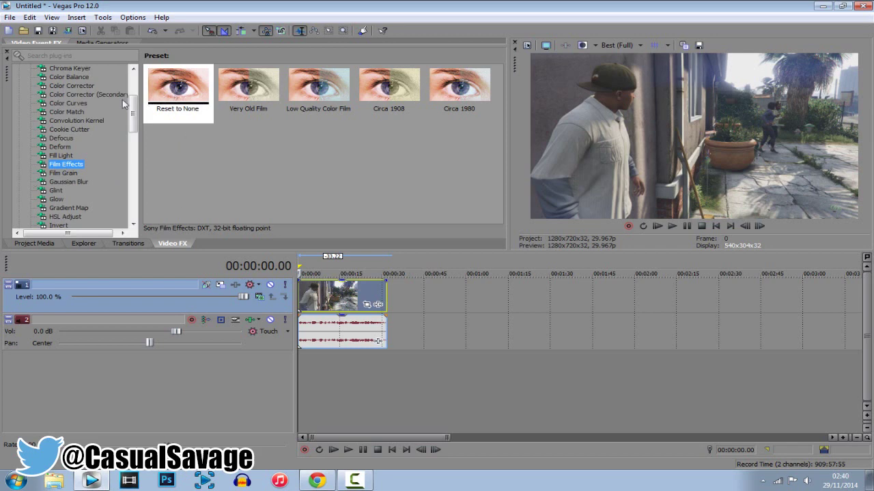
left_click(30, 18)
mouse_move(91, 58)
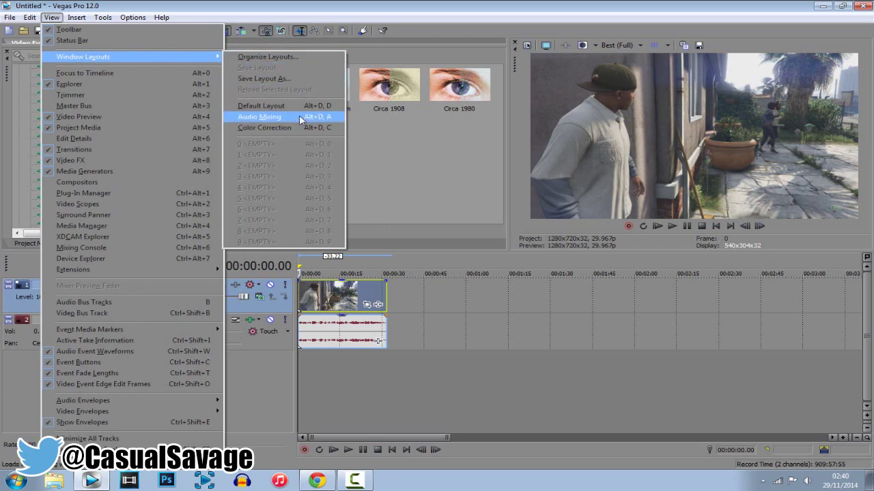
left_click(263, 106)
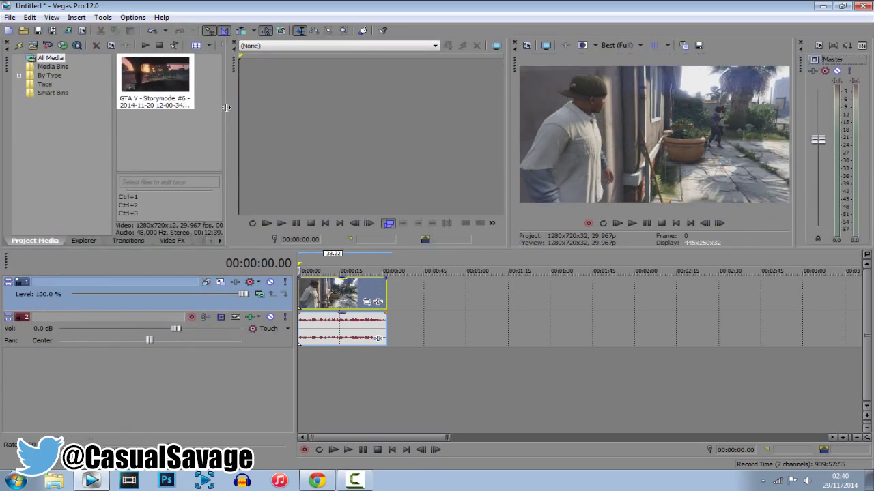
- Apply Film Effects' Reset to None preset to the GTA V clip and close the Master bus
left_click(175, 241)
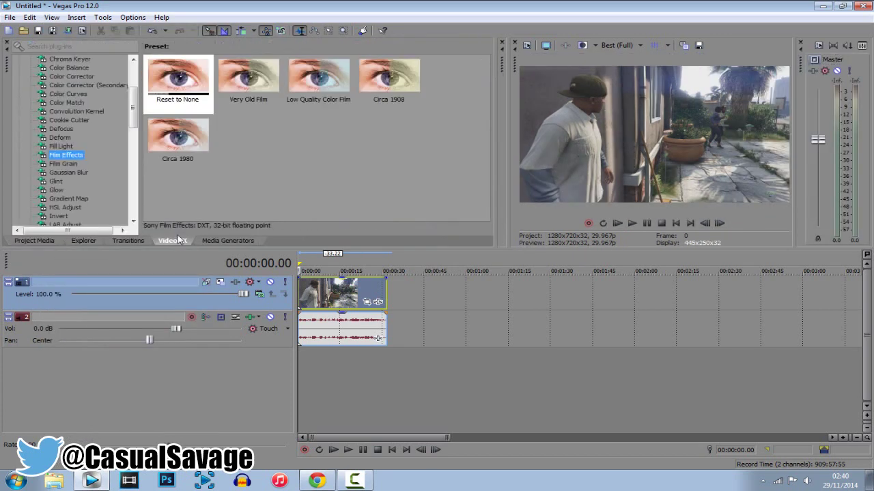
scroll(63, 162, "up", 3)
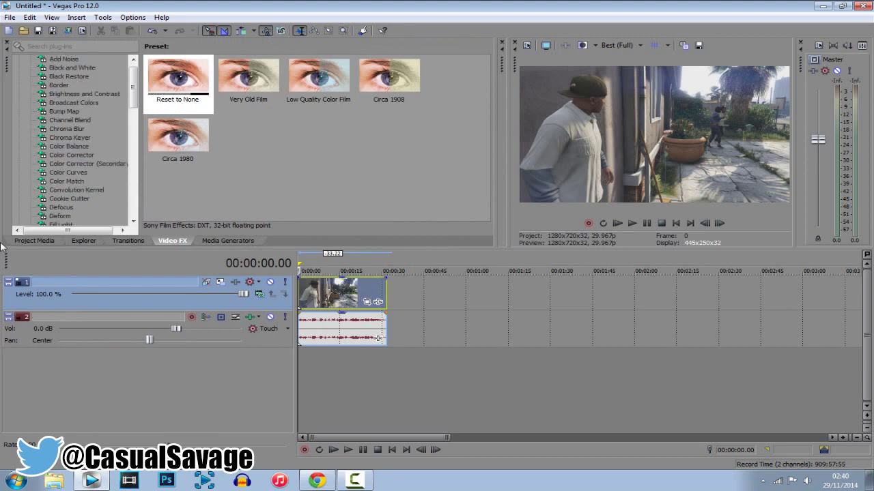
scroll(66, 164, "down", 4)
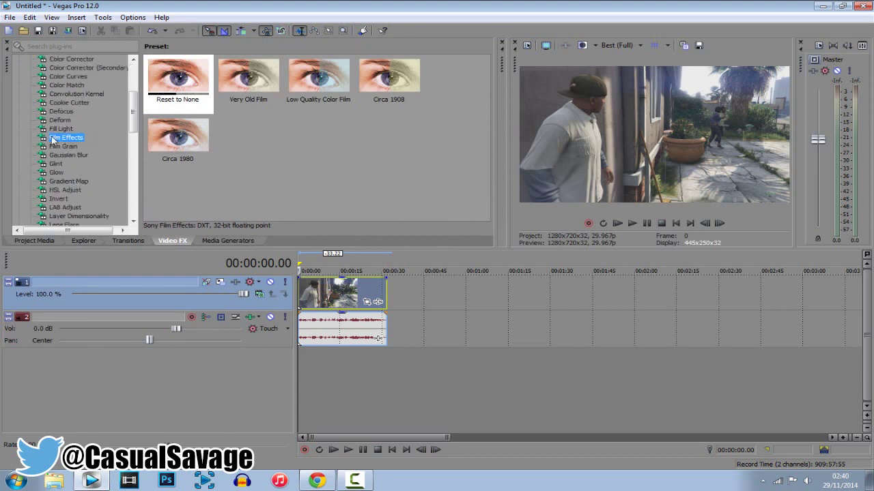
left_click_drag(178, 90, 318, 295)
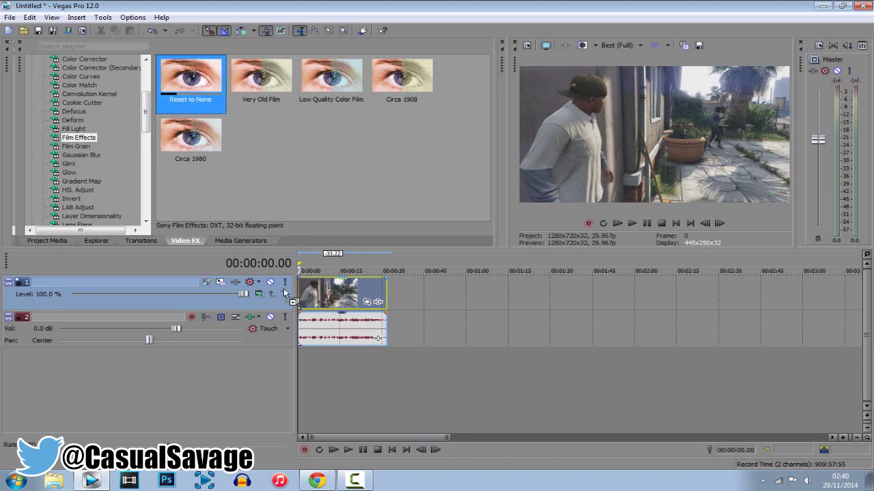
left_click(801, 44)
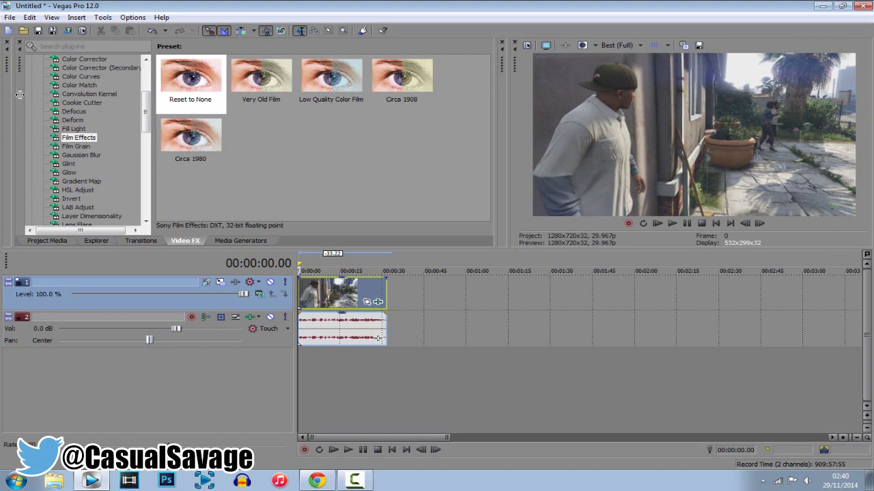
left_click_drag(19, 95, 550, 84)
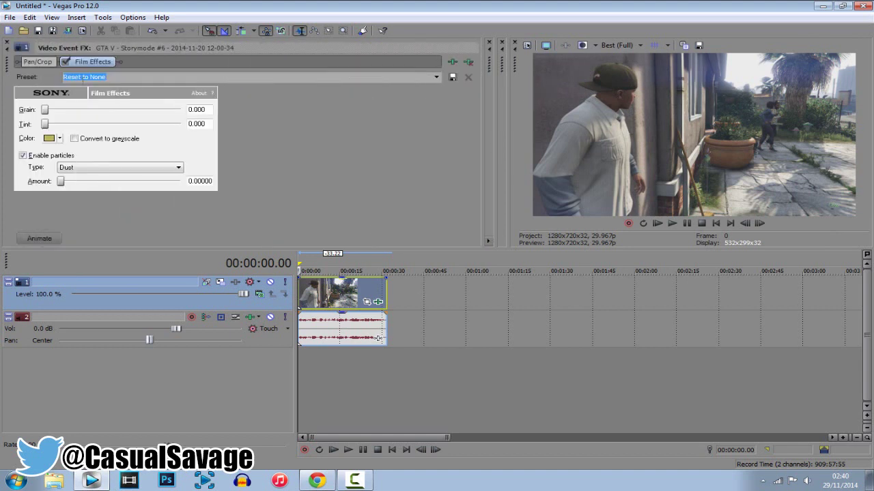
- Set the Film Effects Grain to about 0.661
left_click_drag(48, 114, 141, 113)
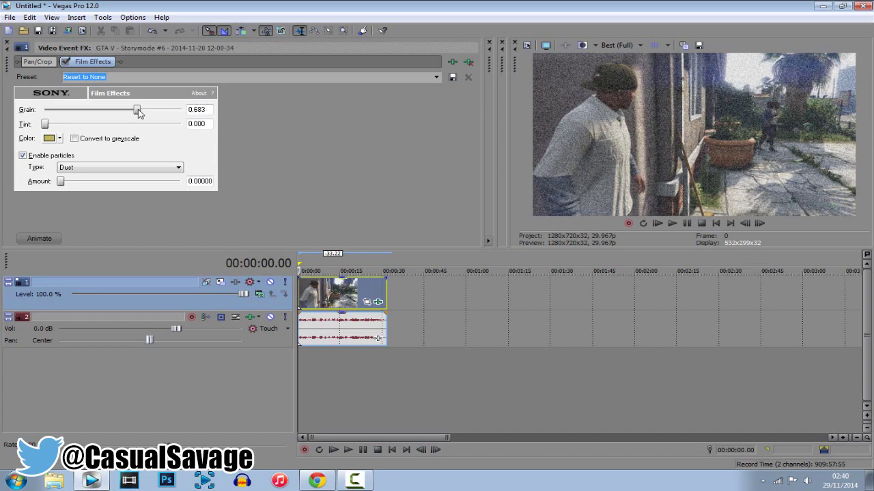
mouse_move(137, 110)
left_mouse_down()
mouse_move(87, 112)
mouse_move(137, 110)
left_mouse_up()
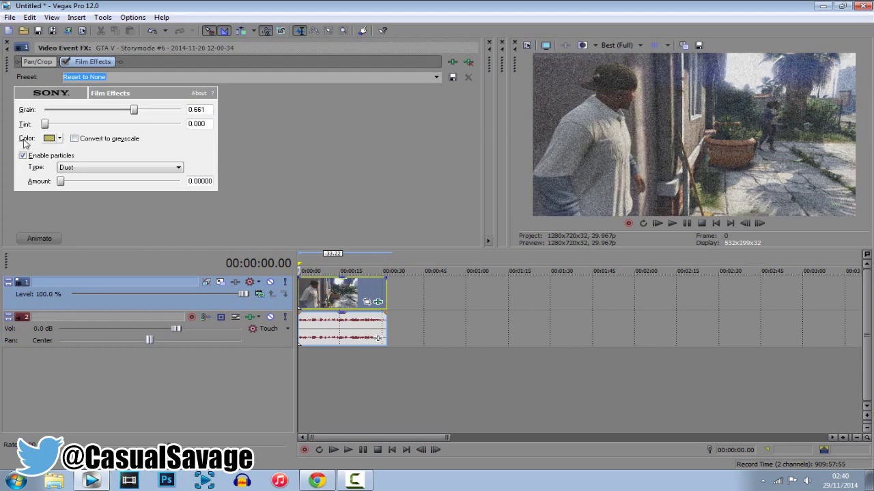
- Try out tint colours in the Film Effects colour picker, moving from lavender to another spectrum pick
left_click(50, 140)
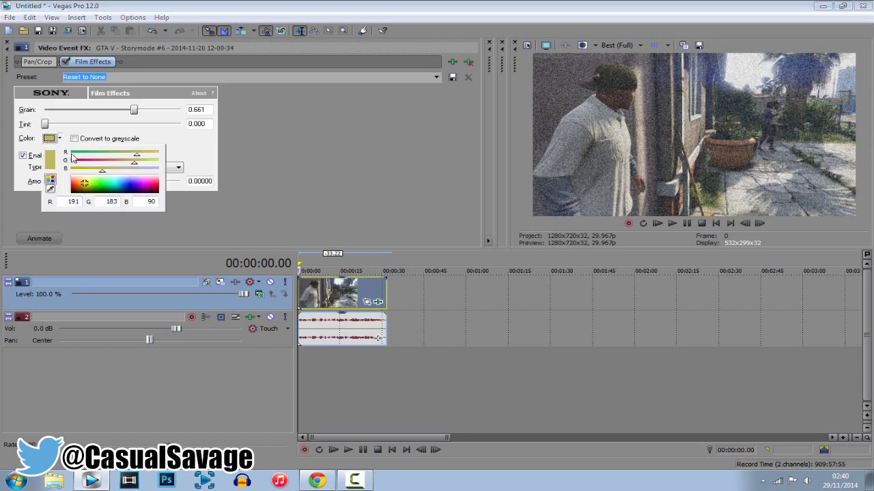
left_click_drag(102, 175, 172, 178)
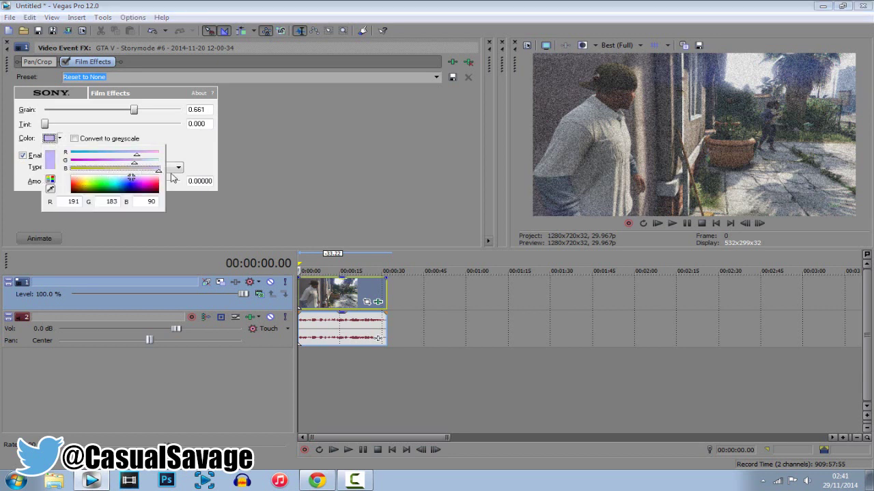
left_click(193, 155)
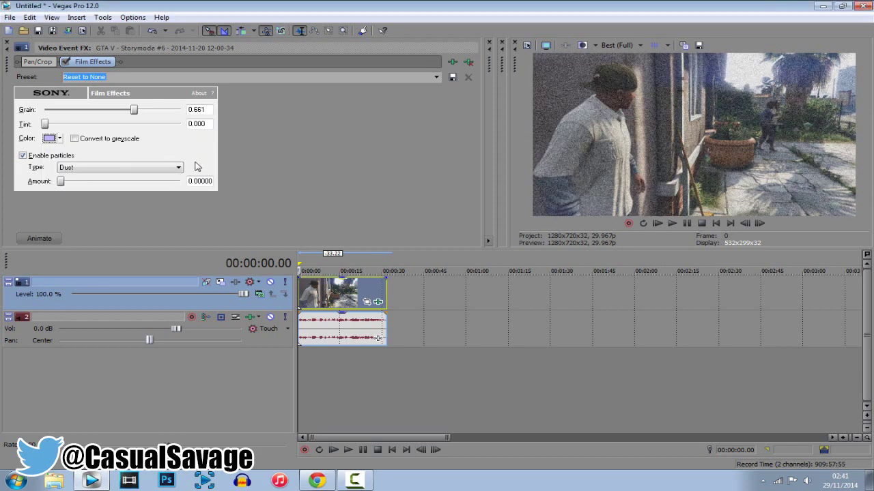
left_click(54, 141)
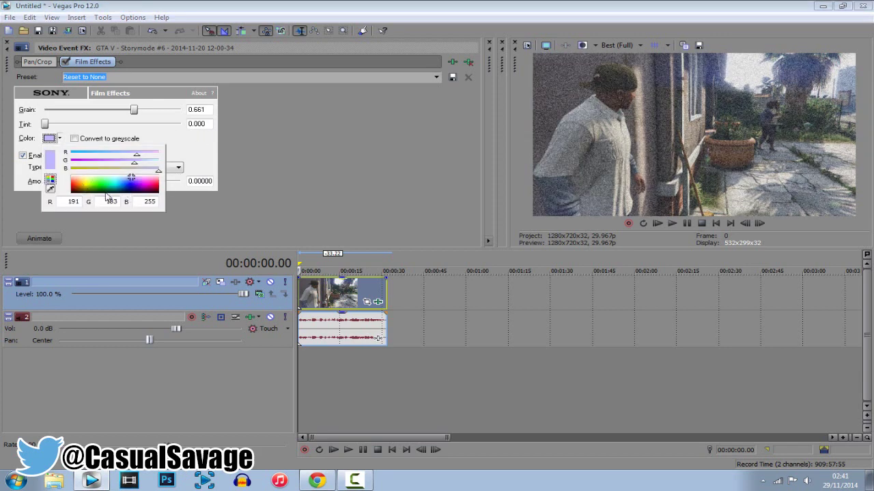
left_click_drag(131, 190, 80, 185)
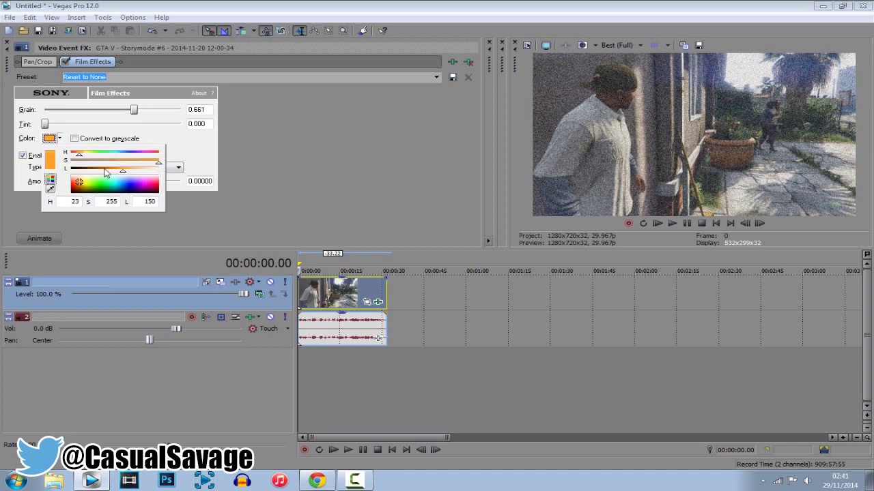
- Pick green, switch to HSL values, and drop saturation to 0 for neutral grey
left_click(50, 180)
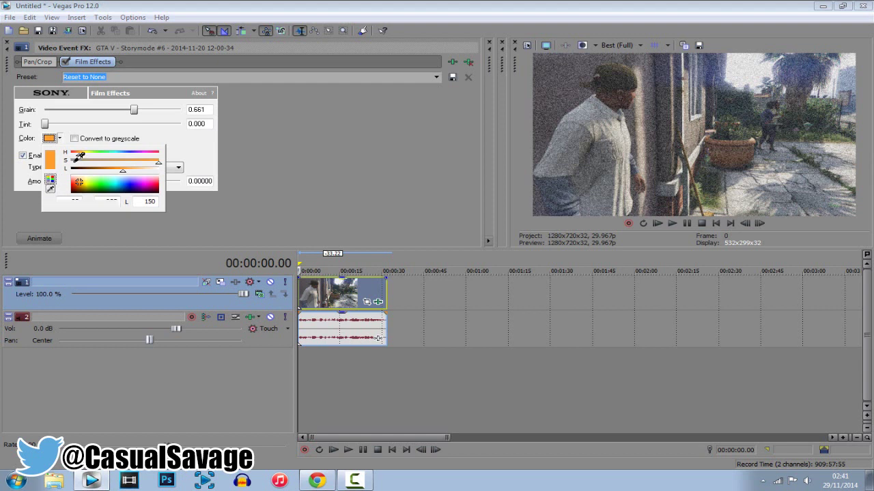
left_click(52, 176)
left_click(51, 182)
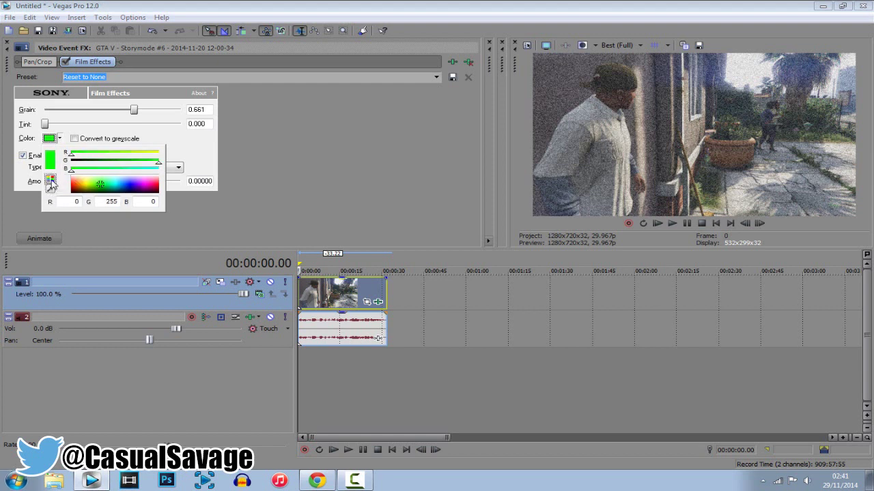
left_click(50, 180)
left_click(50, 181)
left_click(51, 182)
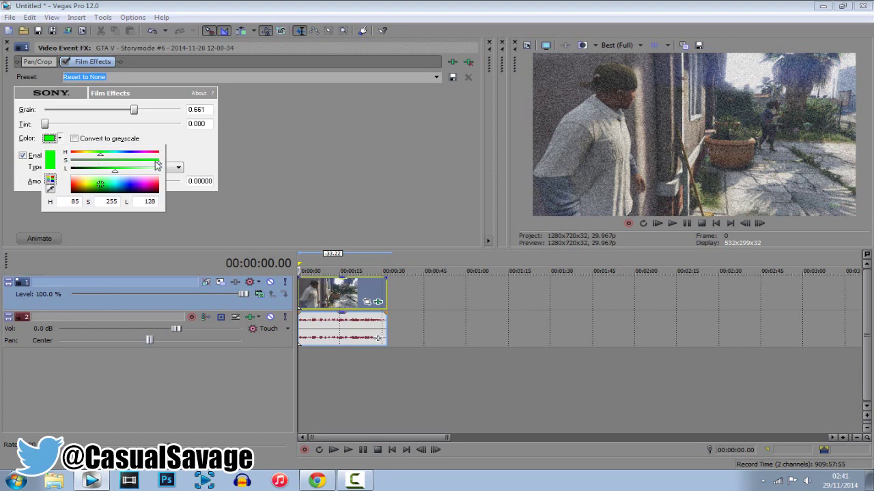
left_click_drag(156, 165, 75, 165)
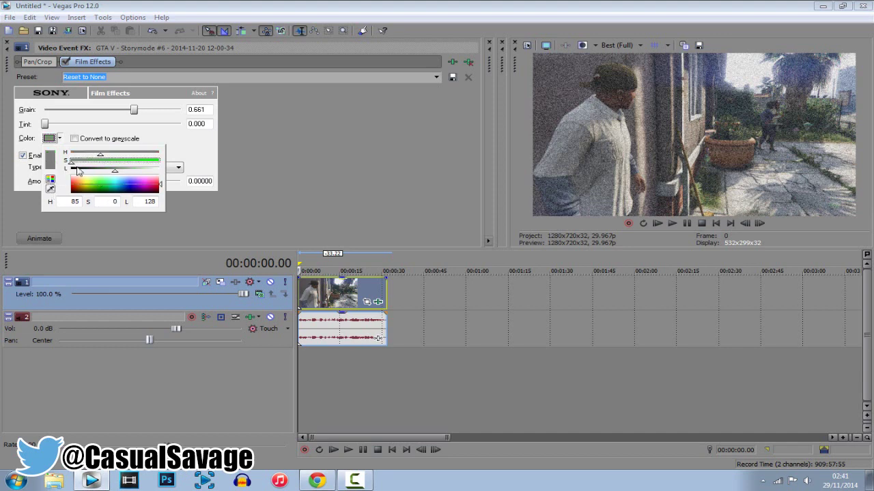
left_click(235, 167)
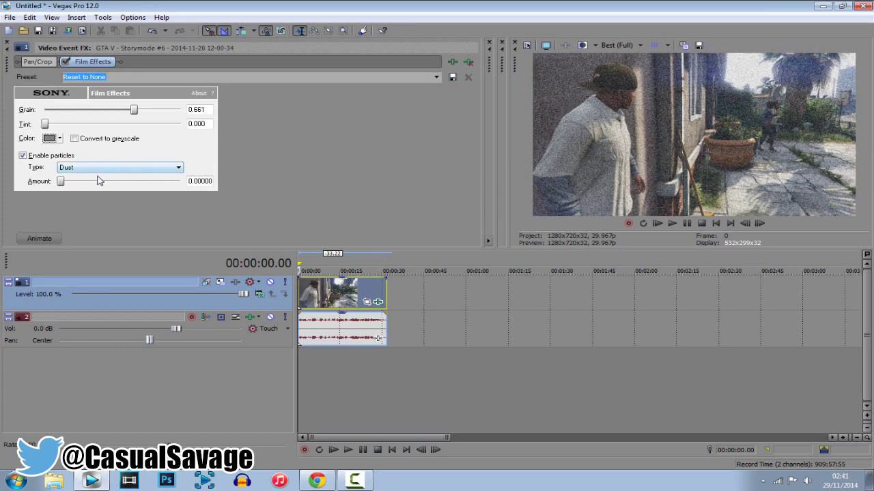
- Set Tint to 0.156, enable Convert to greyscale, and raise the Dust particle amount
left_click_drag(46, 127, 68, 127)
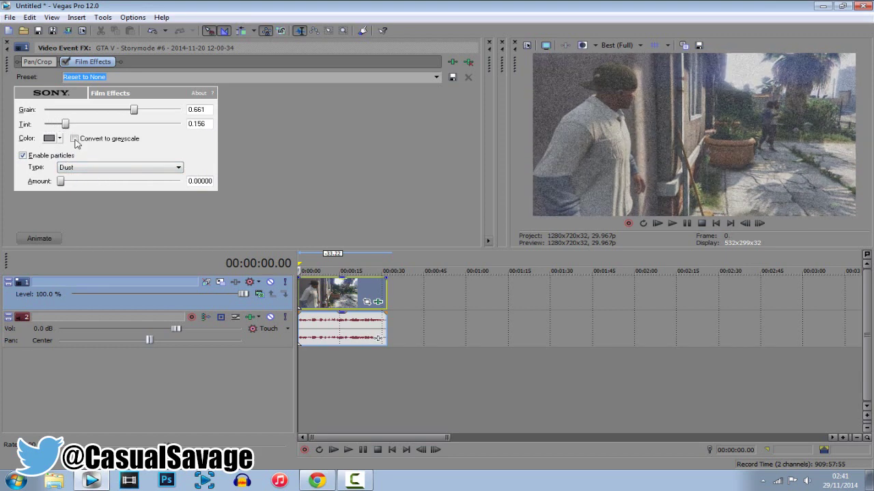
left_click(89, 139)
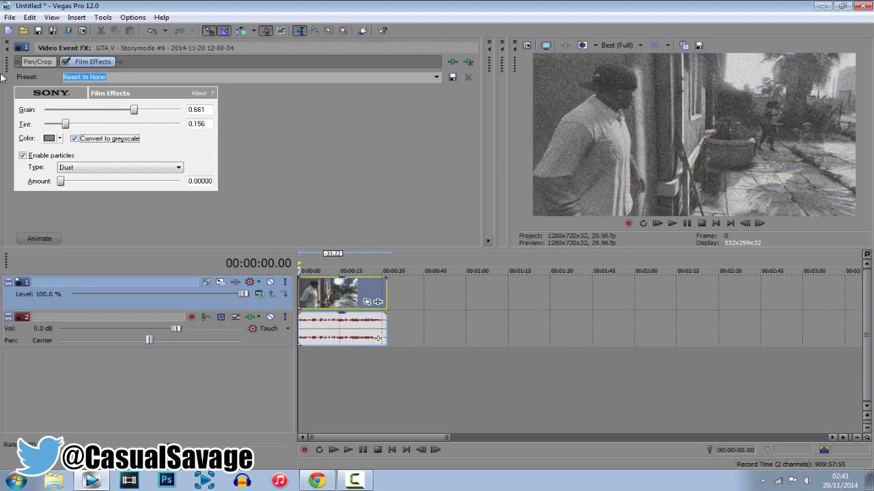
left_click(79, 170)
left_click(76, 177)
left_click_drag(62, 181, 80, 183)
- Switch particles to Flicker at about 7.6 and preview the result
left_click(92, 168)
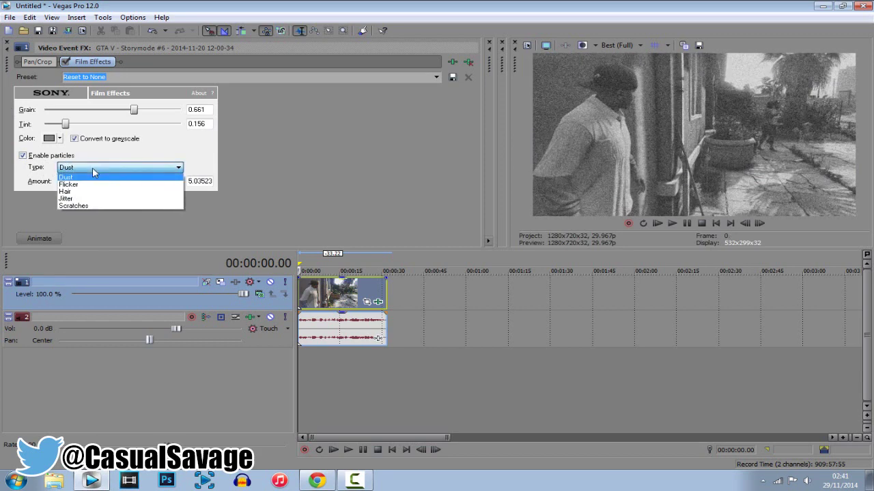
left_click(85, 185)
mouse_move(78, 183)
left_mouse_down()
mouse_move(60, 183)
mouse_move(92, 185)
left_mouse_up()
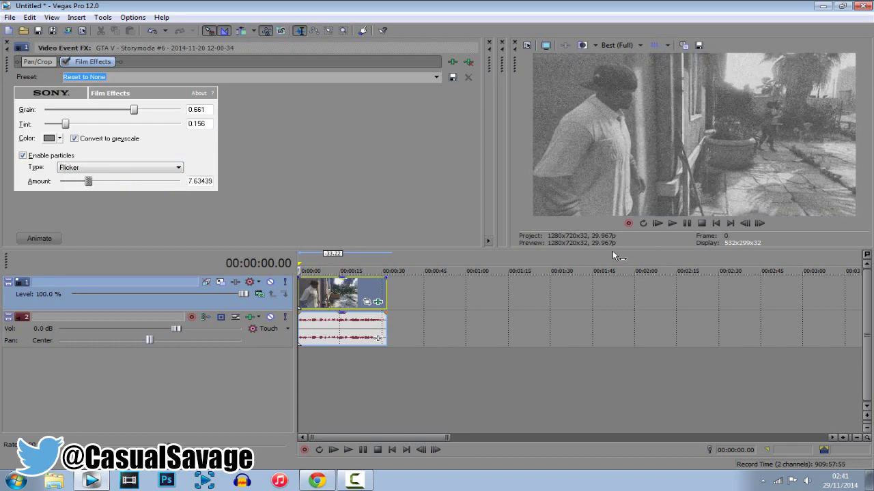
left_click(657, 223)
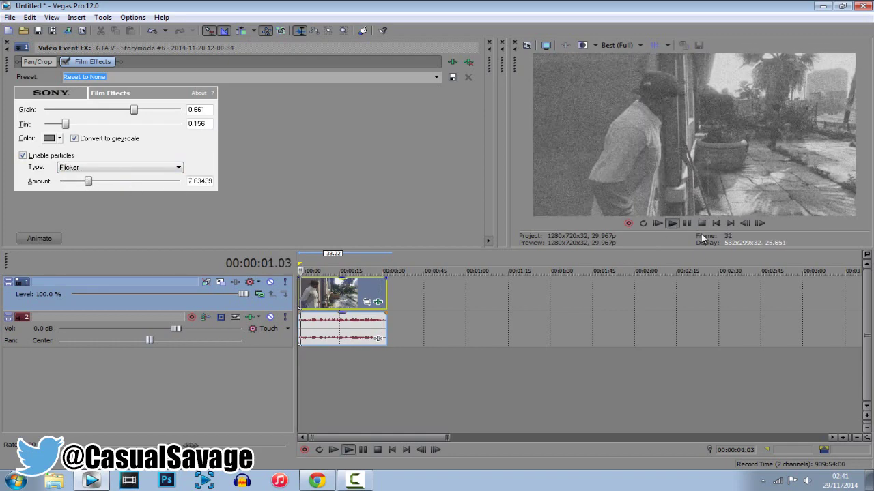
left_click(687, 224)
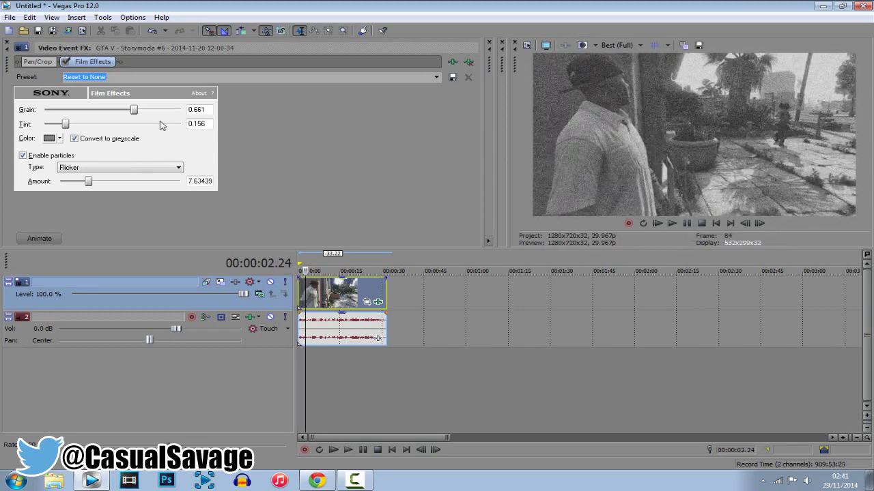
- Switch particles to Jitter at about 3.4 and preview the result
left_click(83, 167)
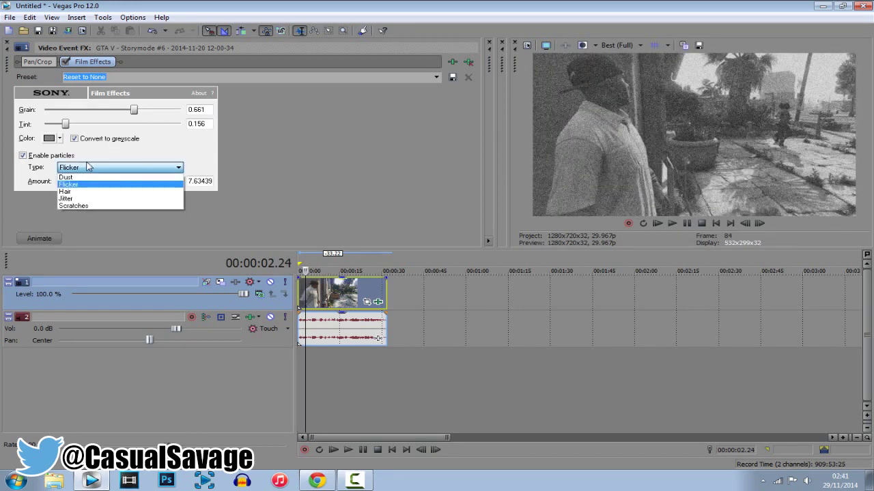
left_click(85, 200)
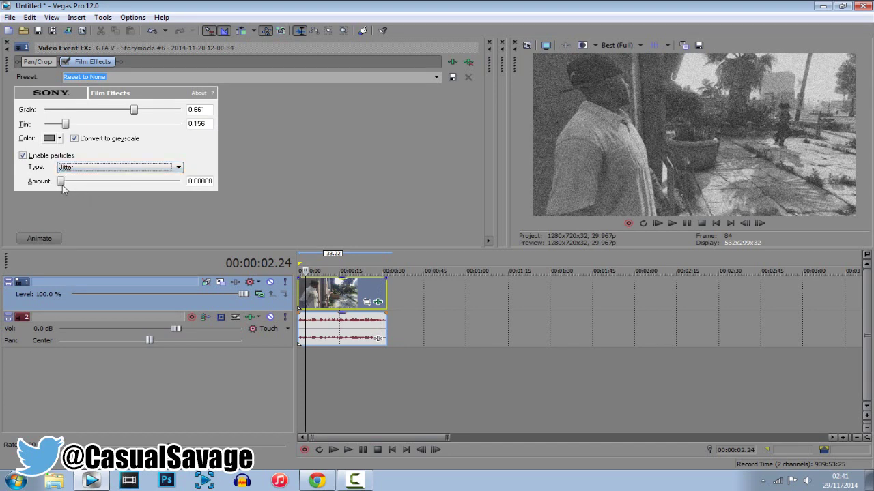
left_click_drag(63, 182, 76, 188)
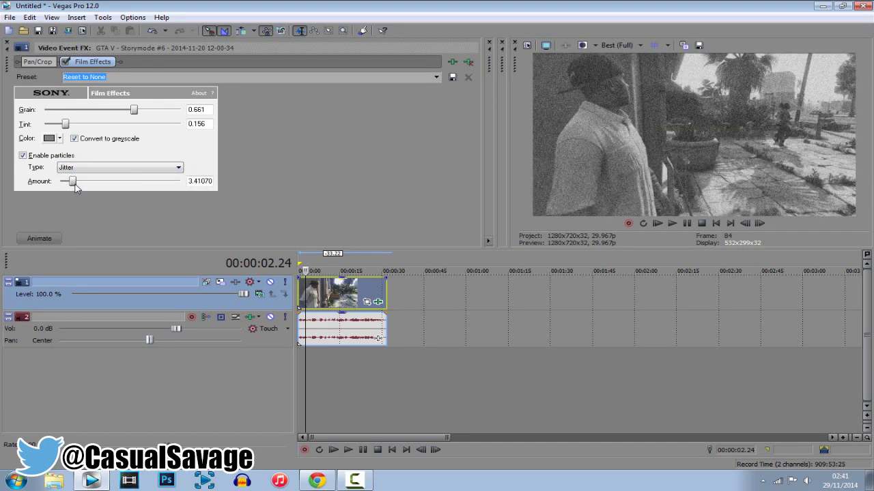
left_click(658, 223)
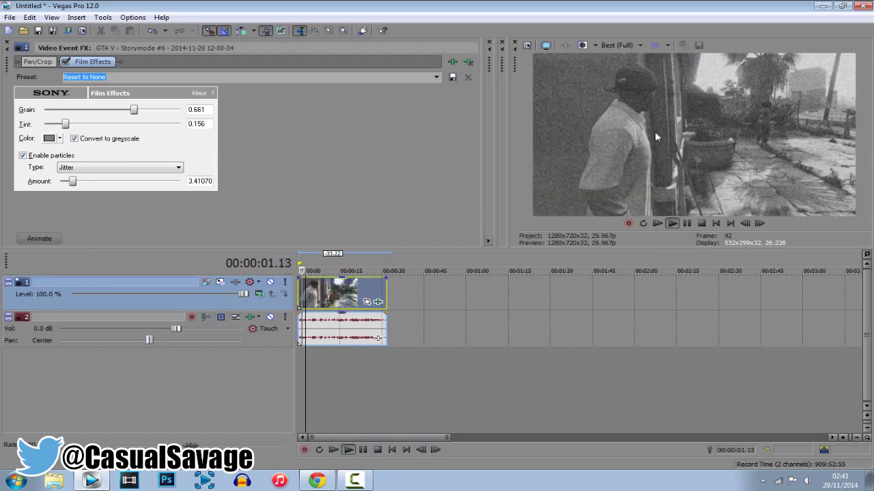
left_click(687, 223)
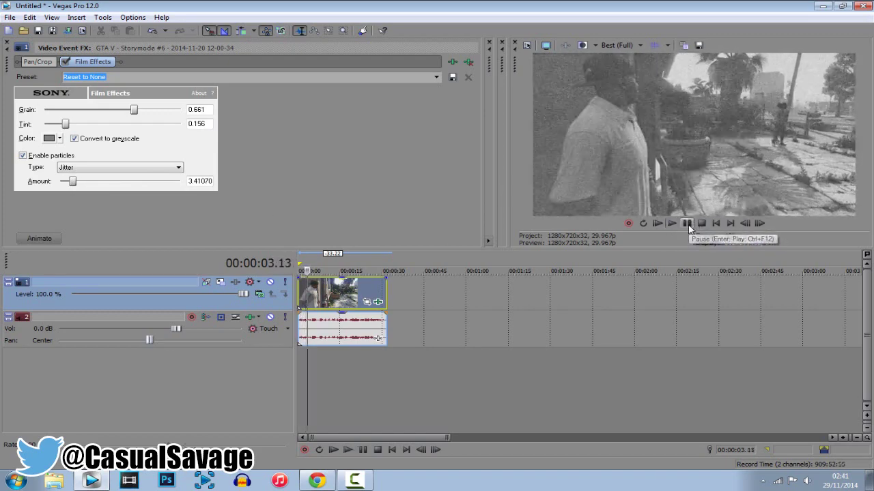
- Switch particles to Scratches at amount 5.36 and play the clip from the start
left_click(105, 168)
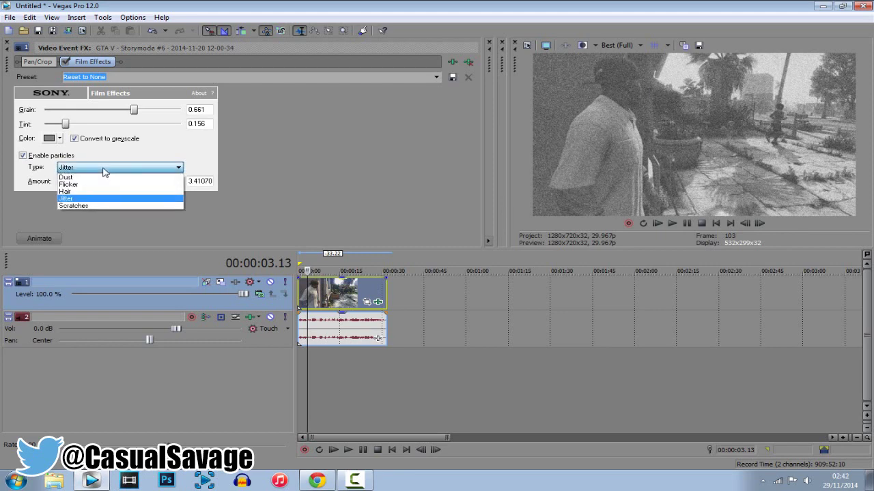
left_click(76, 206)
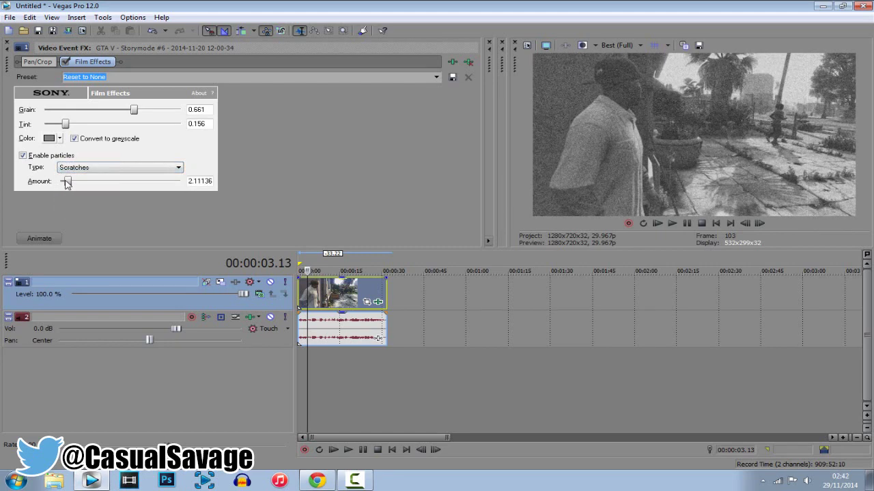
left_click_drag(67, 183, 79, 184)
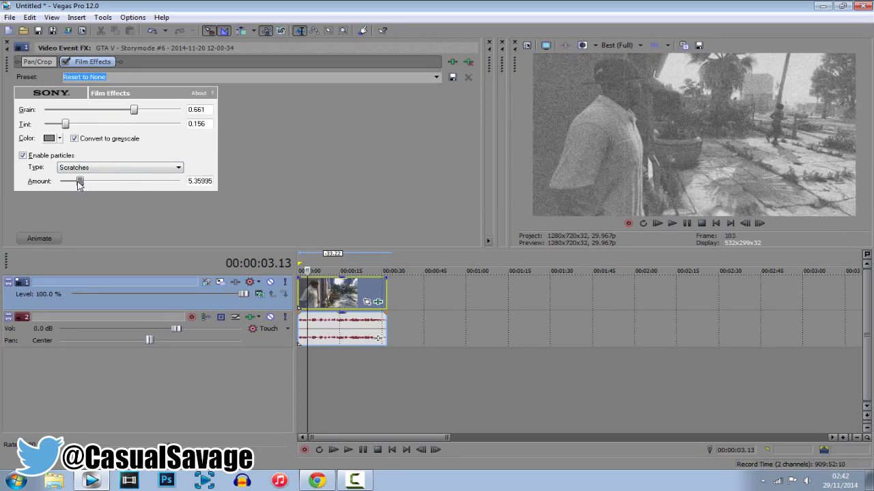
left_click(657, 224)
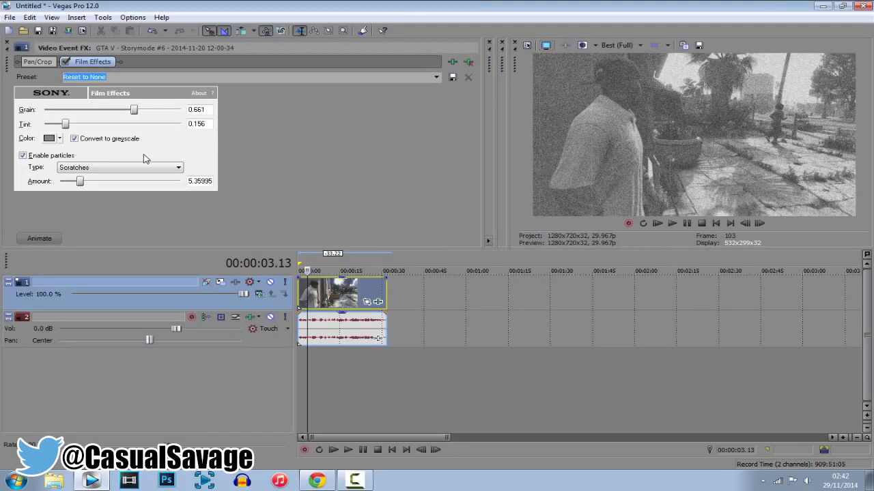
- Lower Grain to 0.656 and Tint to 0.089, then check the clip's end and start
left_click_drag(135, 109, 134, 110)
left_click_drag(66, 124, 57, 124)
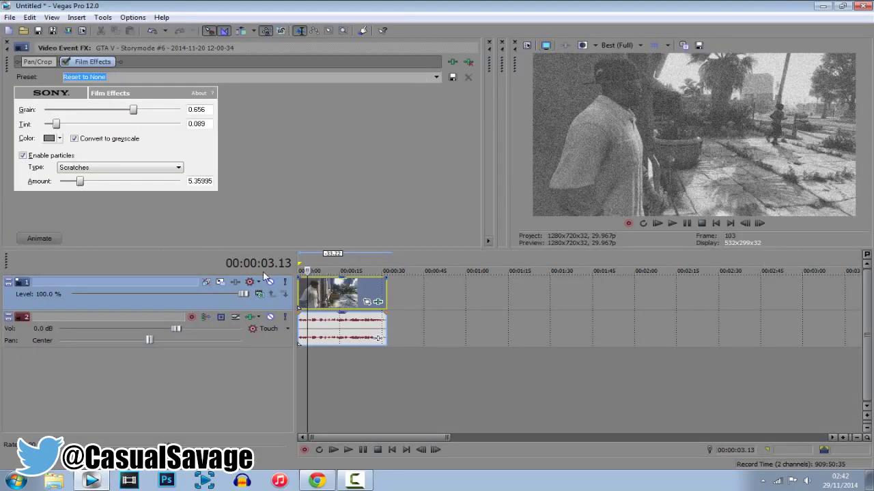
key("End")
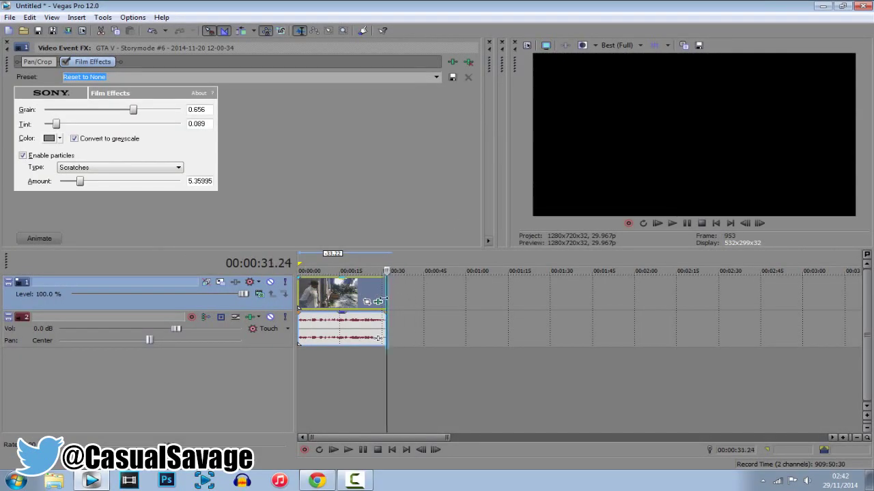
key("Home")
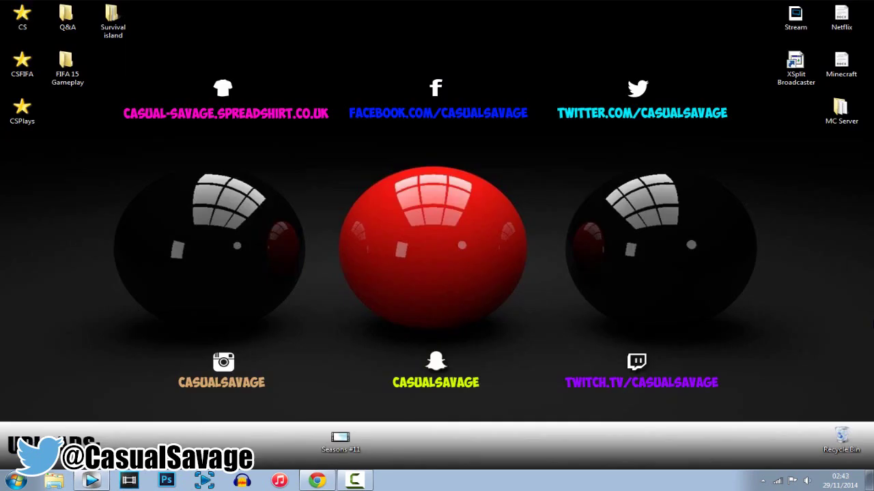